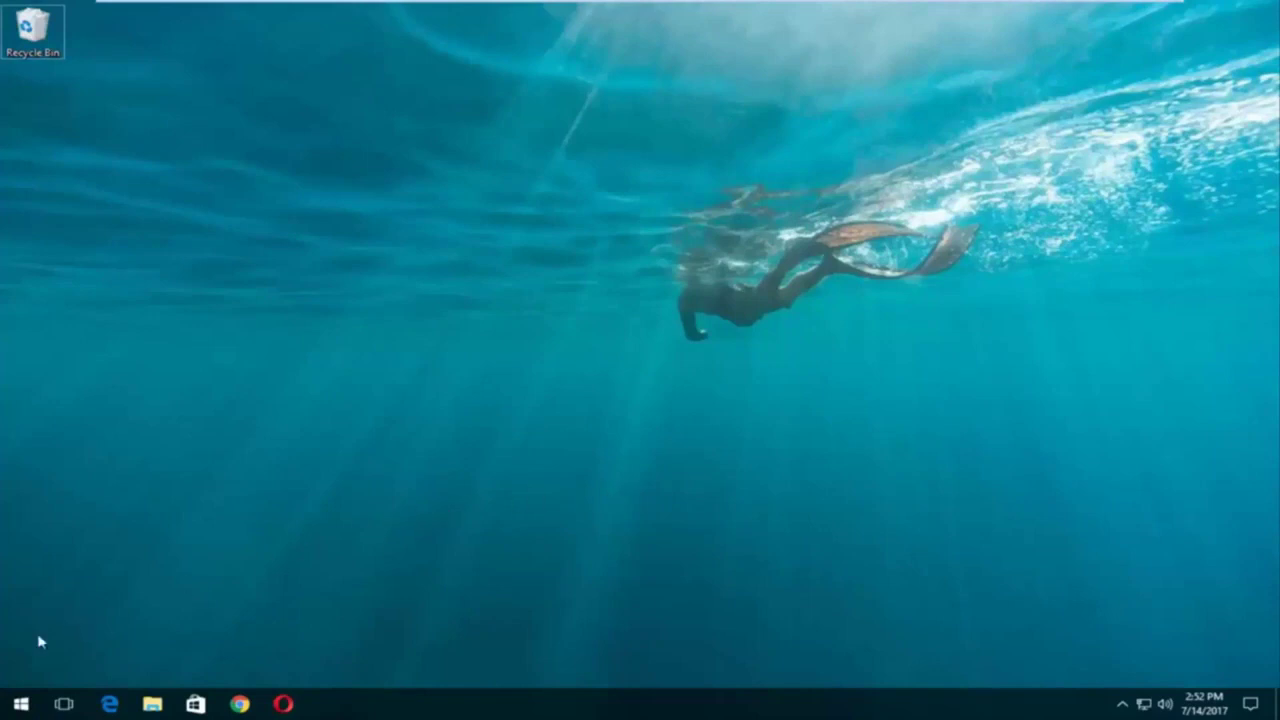
Search the Start menu for 'reset' and open the Reset this PC setting.
{"action": "left_click", "coordinate": [18, 704]}
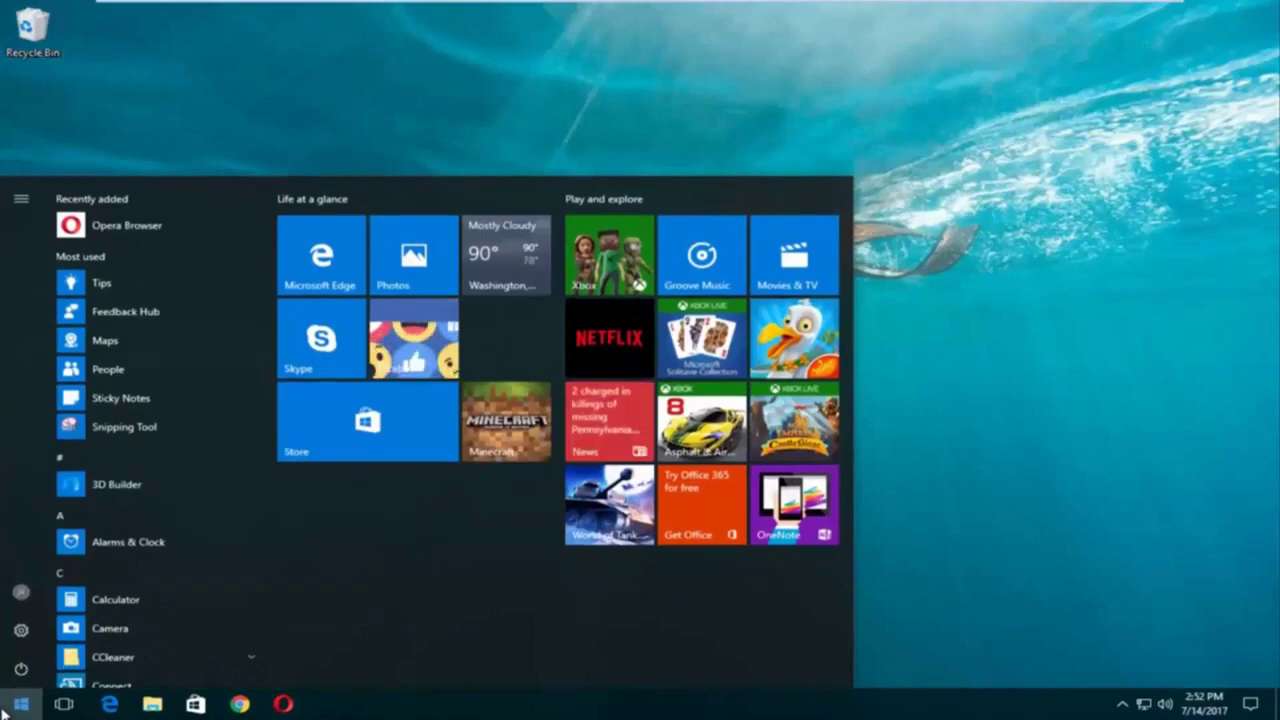
{"action": "type", "text": "r"}
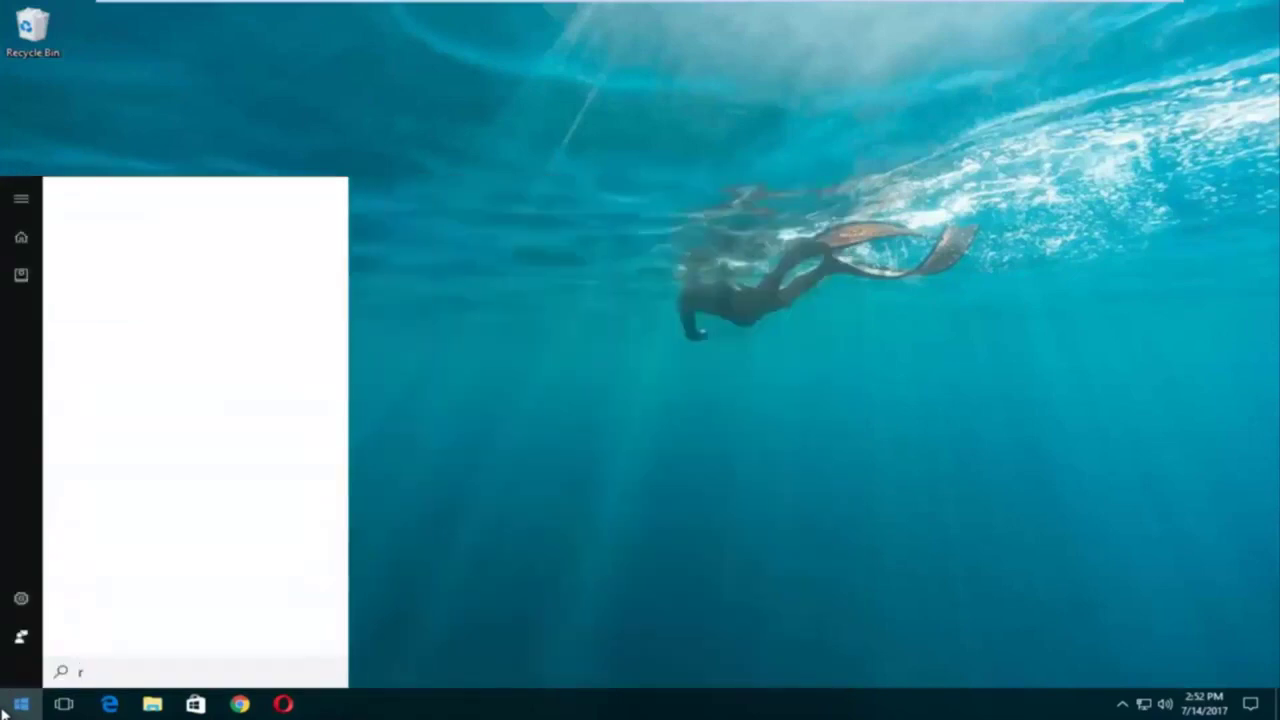
{"action": "type", "text": "eset"}
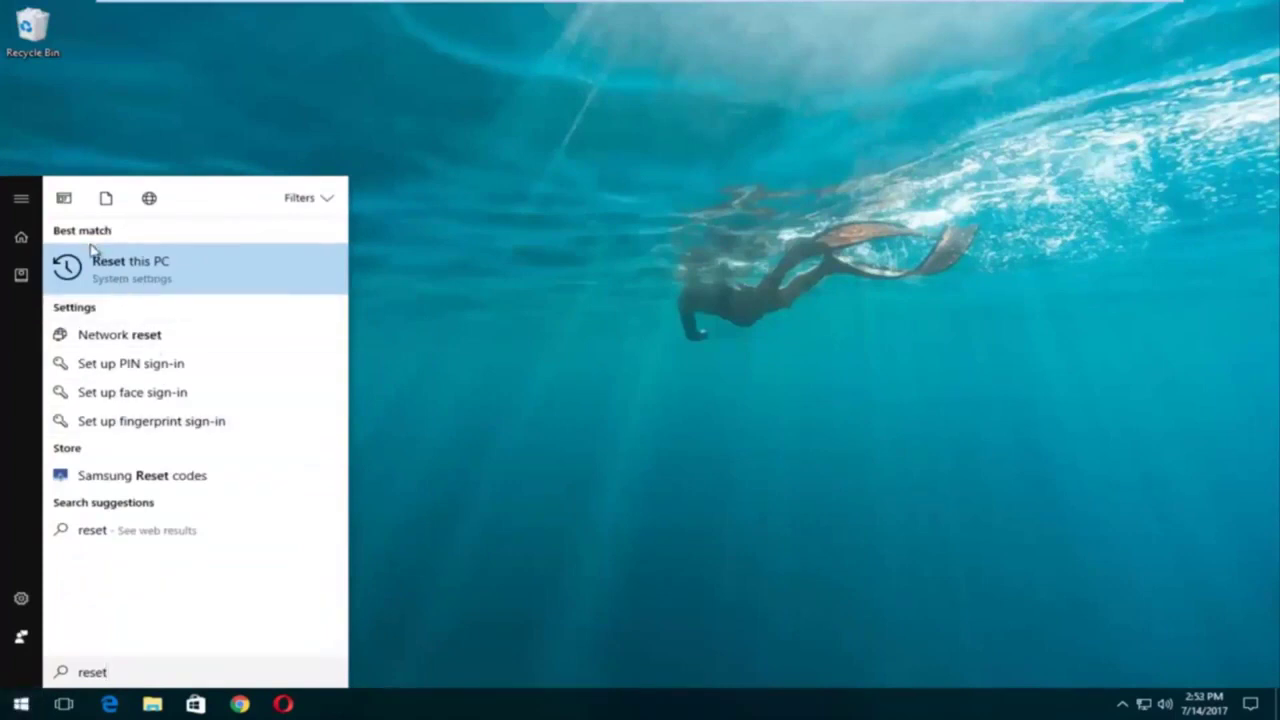
{"action": "left_click", "coordinate": [137, 268]}
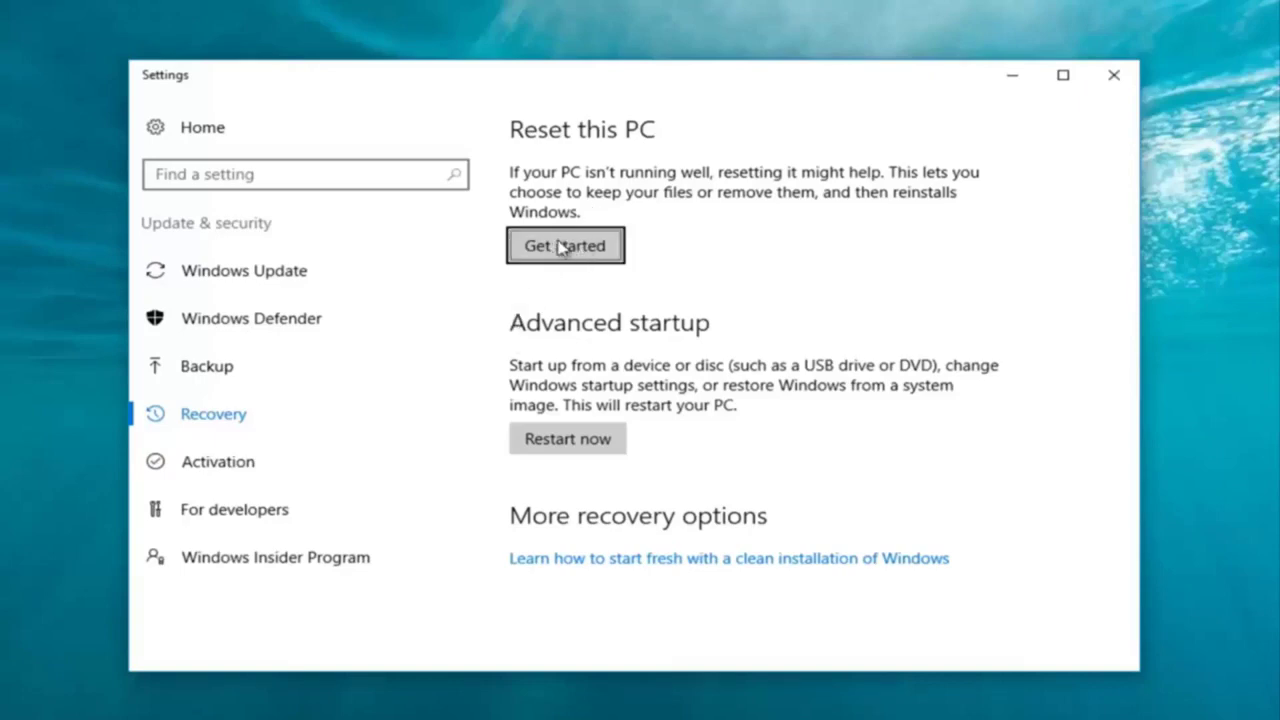
Choose Get started under Reset this PC on the Recovery page.
{"action": "left_click", "coordinate": [563, 248]}
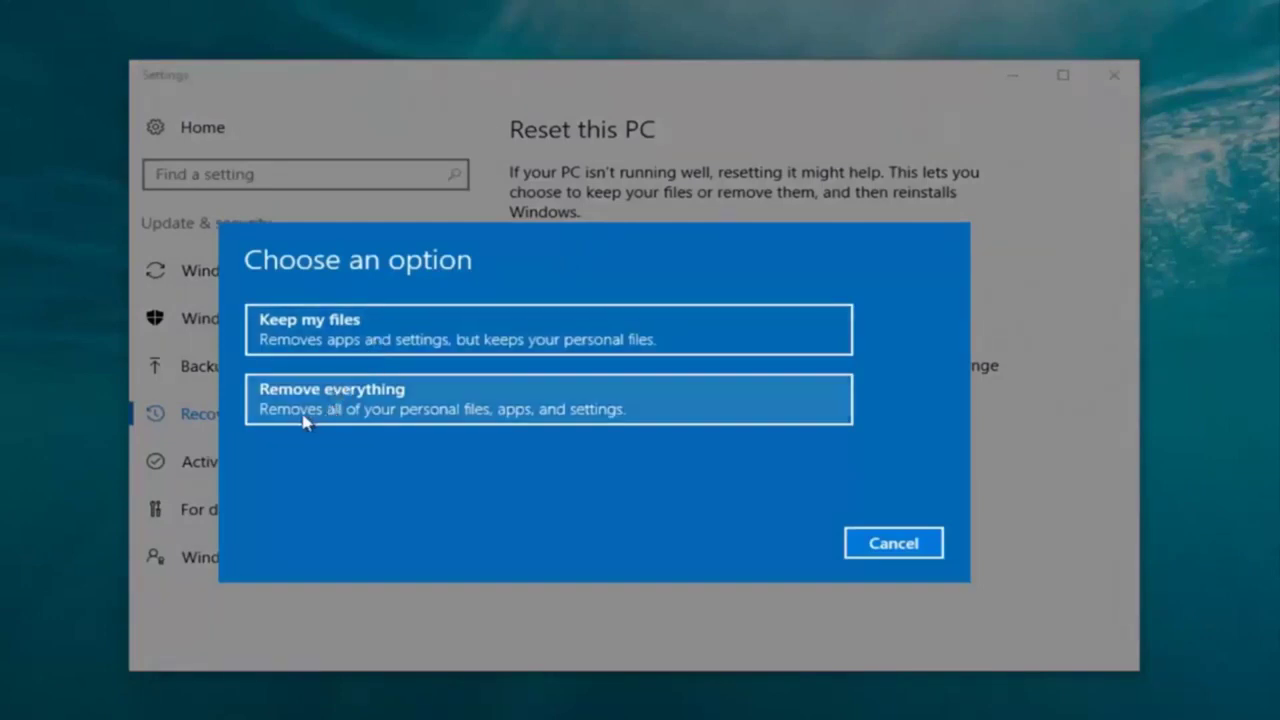
Pick Remove everything, removing files only without cleaning the drive.
{"action": "left_click", "coordinate": [338, 414]}
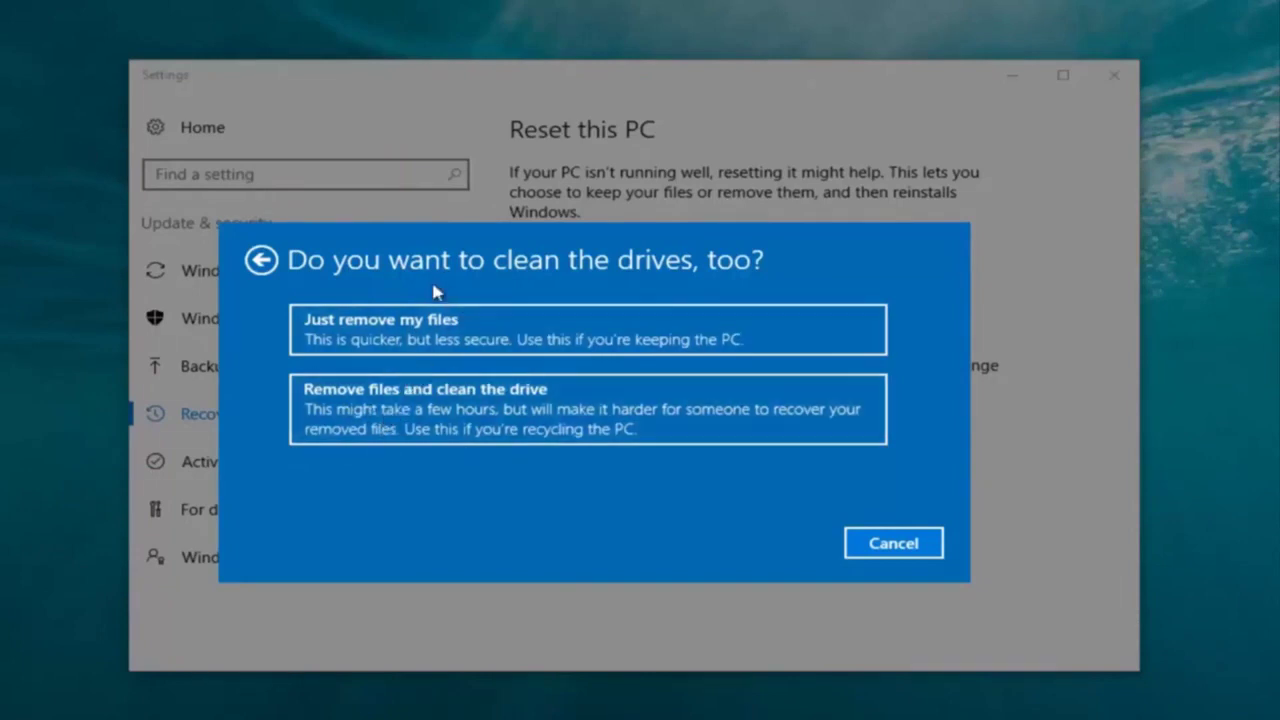
{"action": "left_click", "coordinate": [386, 345]}
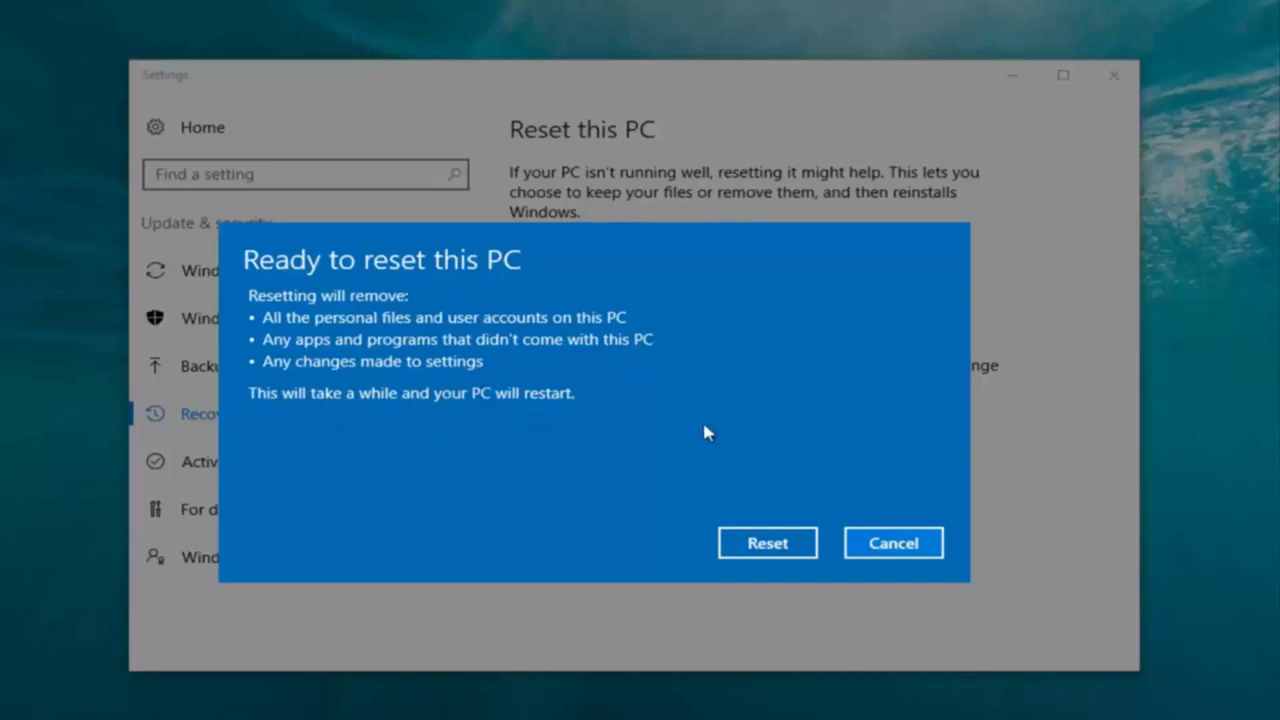
Confirm the reset in the Ready to reset this PC dialog.
{"action": "left_click", "coordinate": [758, 546]}
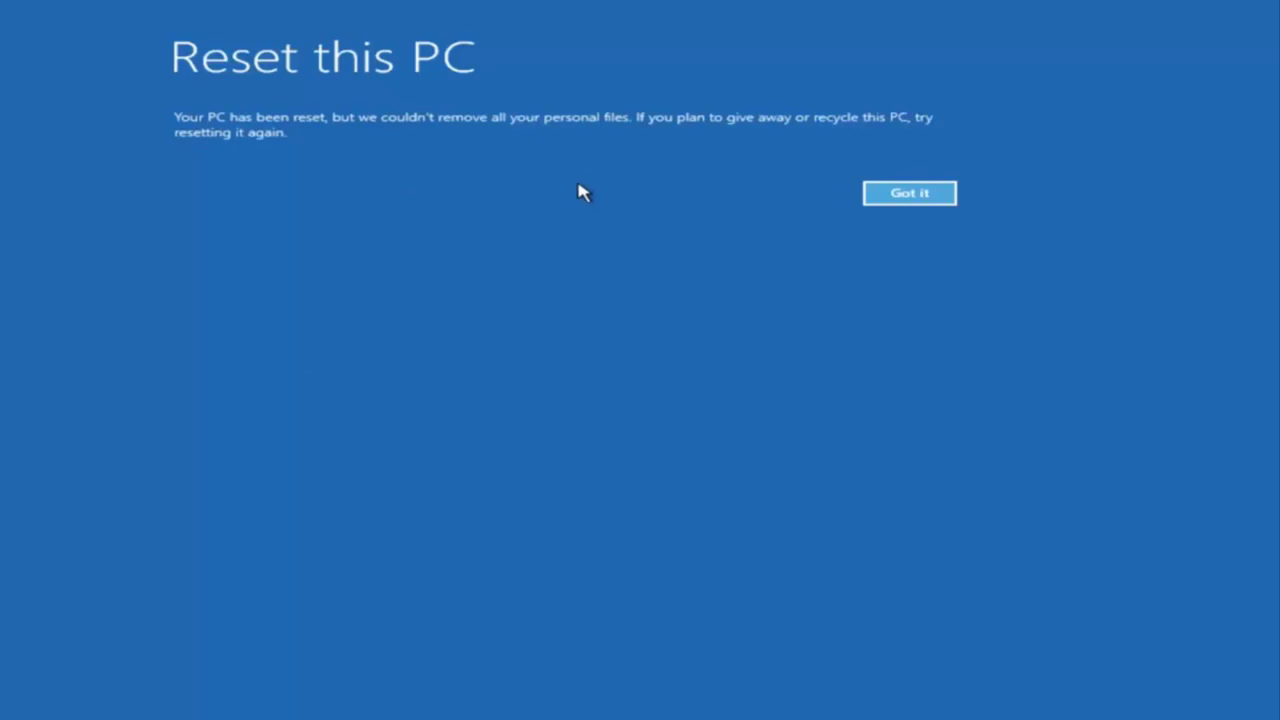
Dismiss the notice that not all personal files could be removed.
{"action": "left_click", "coordinate": [905, 193]}
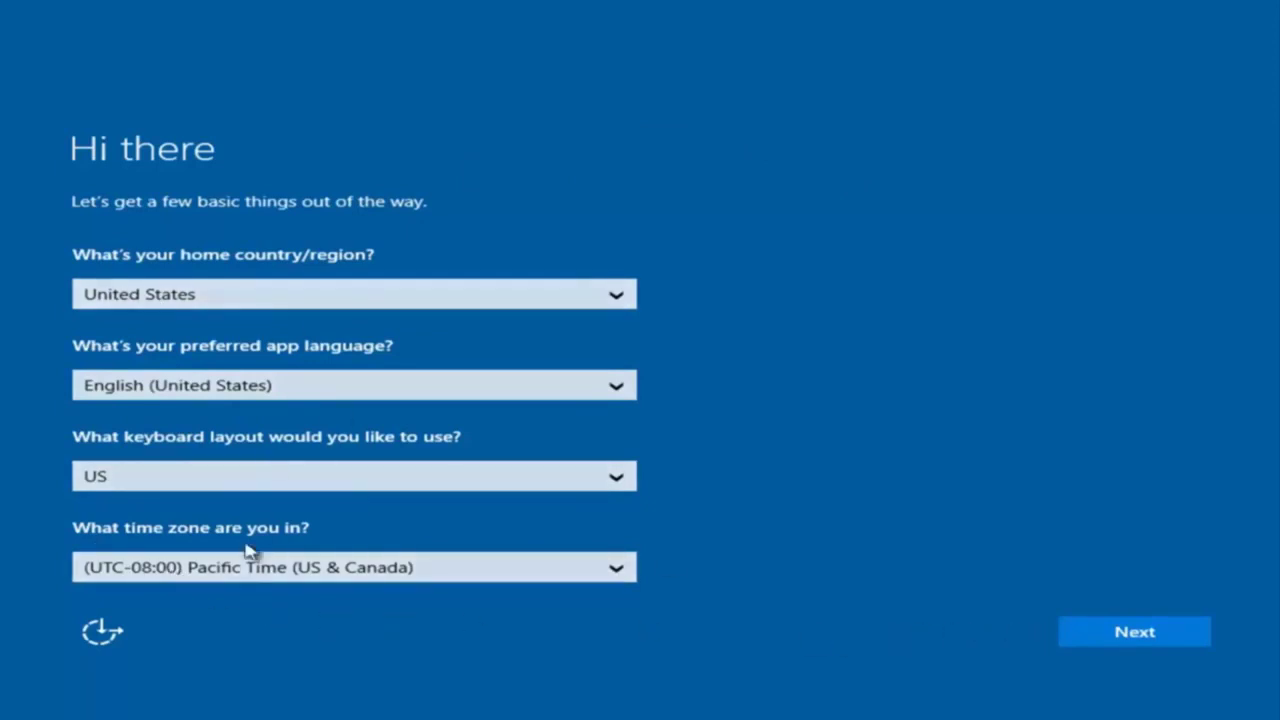
Keep United States region, US keyboard and Pacific Time, then accept the licence terms.
{"action": "left_click", "coordinate": [1131, 645]}
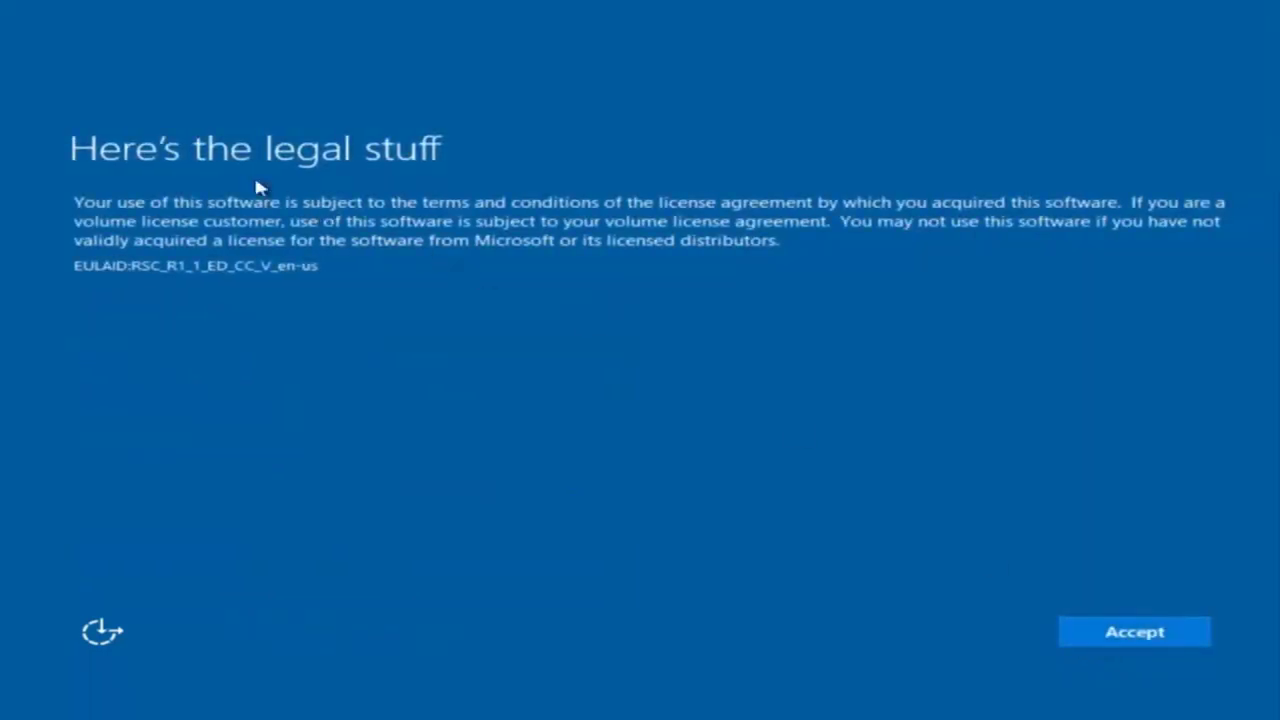
{"action": "left_click", "coordinate": [1150, 636]}
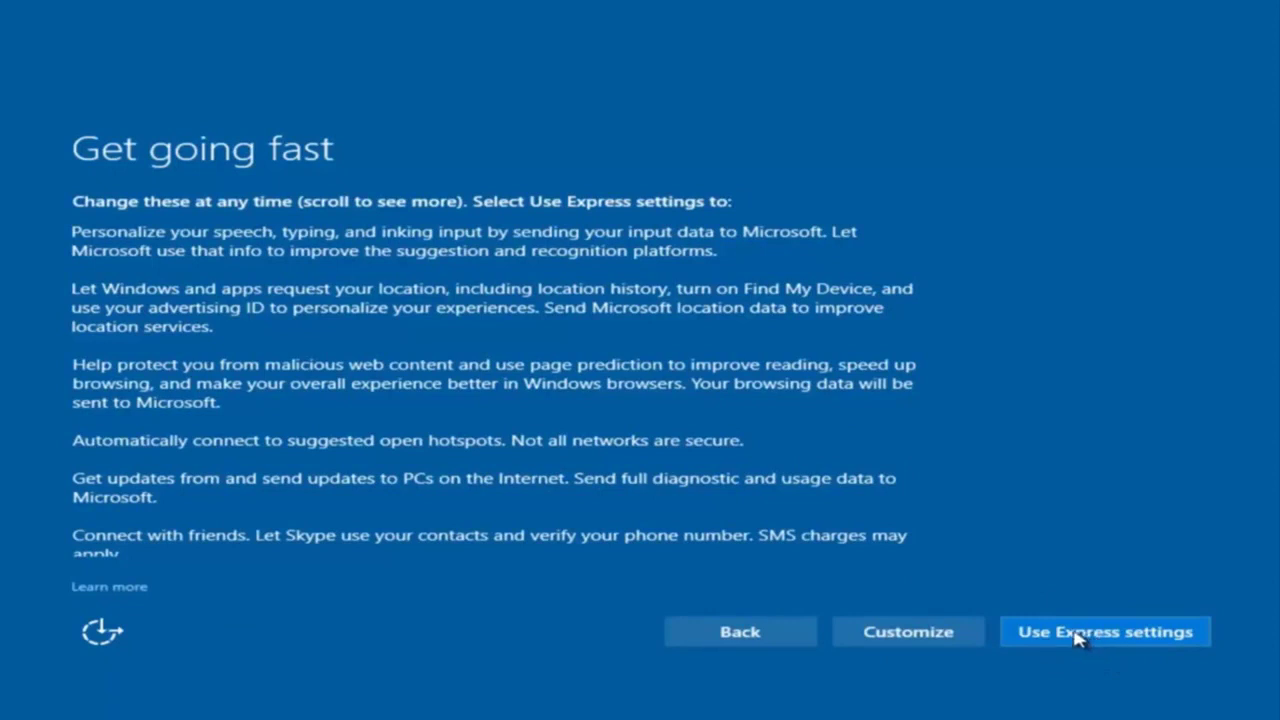
Customize privacy settings, turning off sending speech, typing and inking input to Microsoft.
{"action": "left_click", "coordinate": [912, 635]}
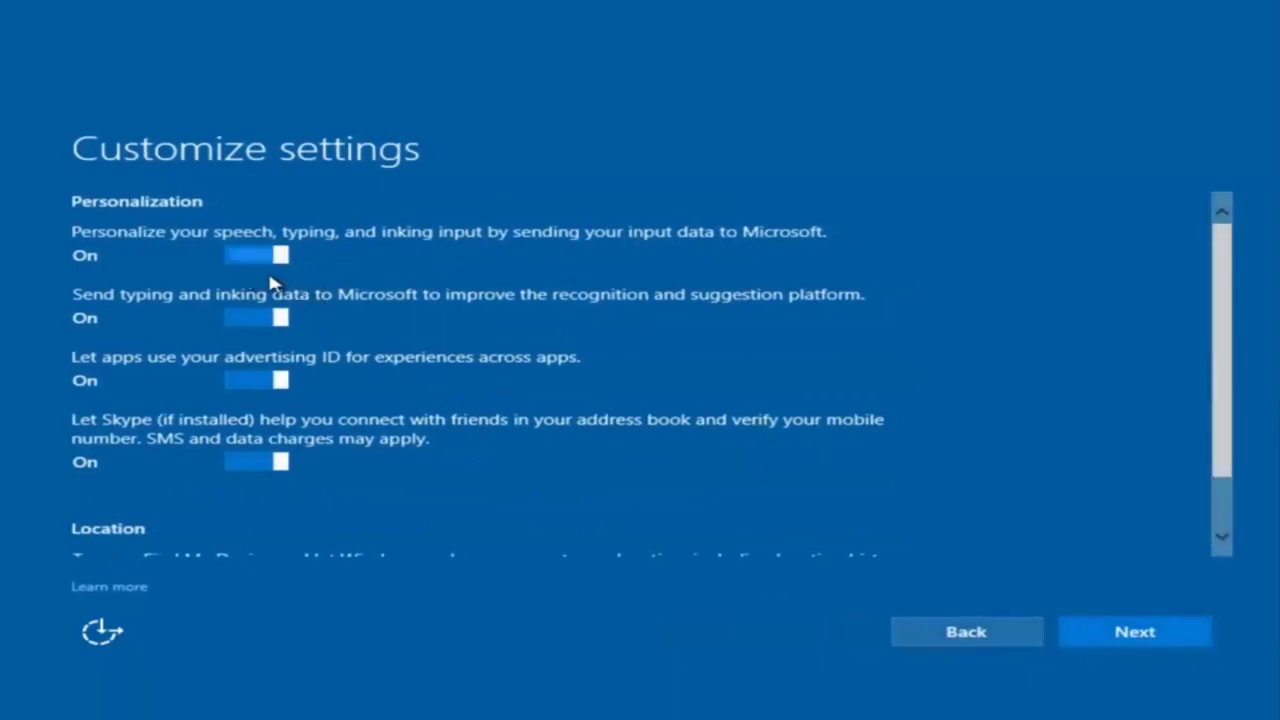
{"action": "scroll", "coordinate": [371, 320], "scroll_direction": "down", "scroll_amount": 2}
{"action": "scroll", "coordinate": [355, 343], "scroll_direction": "up", "scroll_amount": 2}
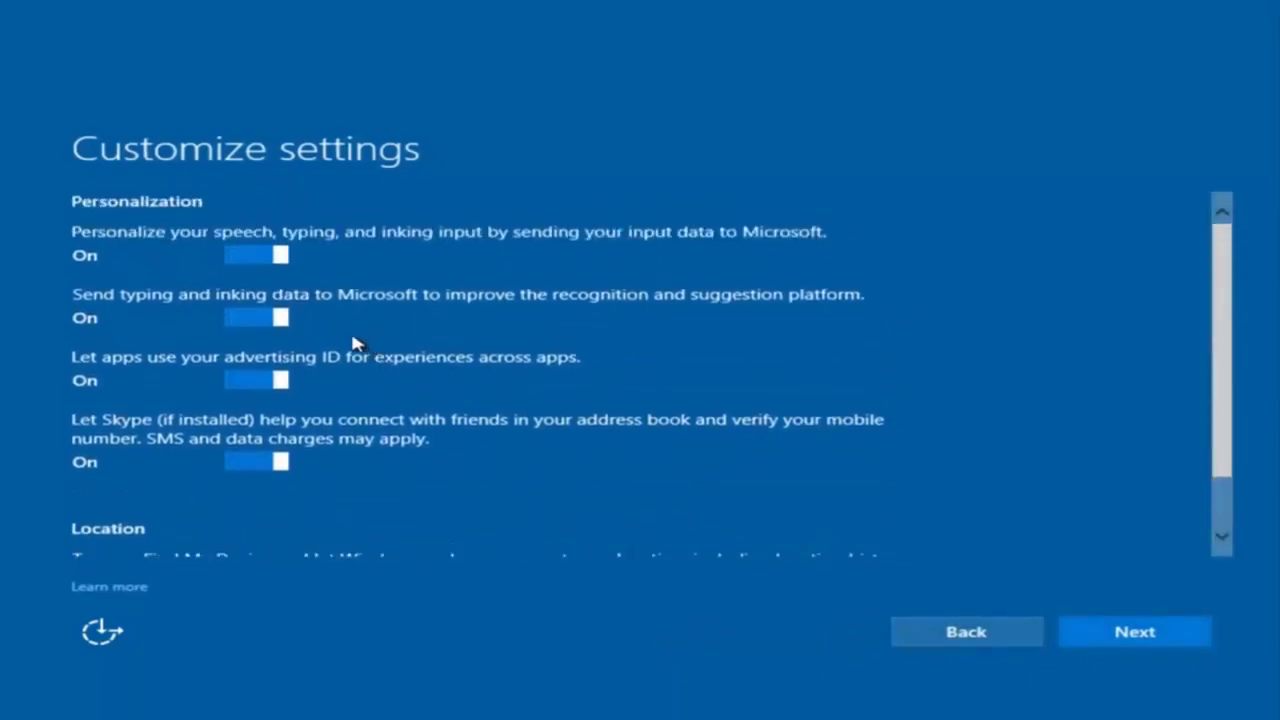
{"action": "left_click", "coordinate": [270, 256]}
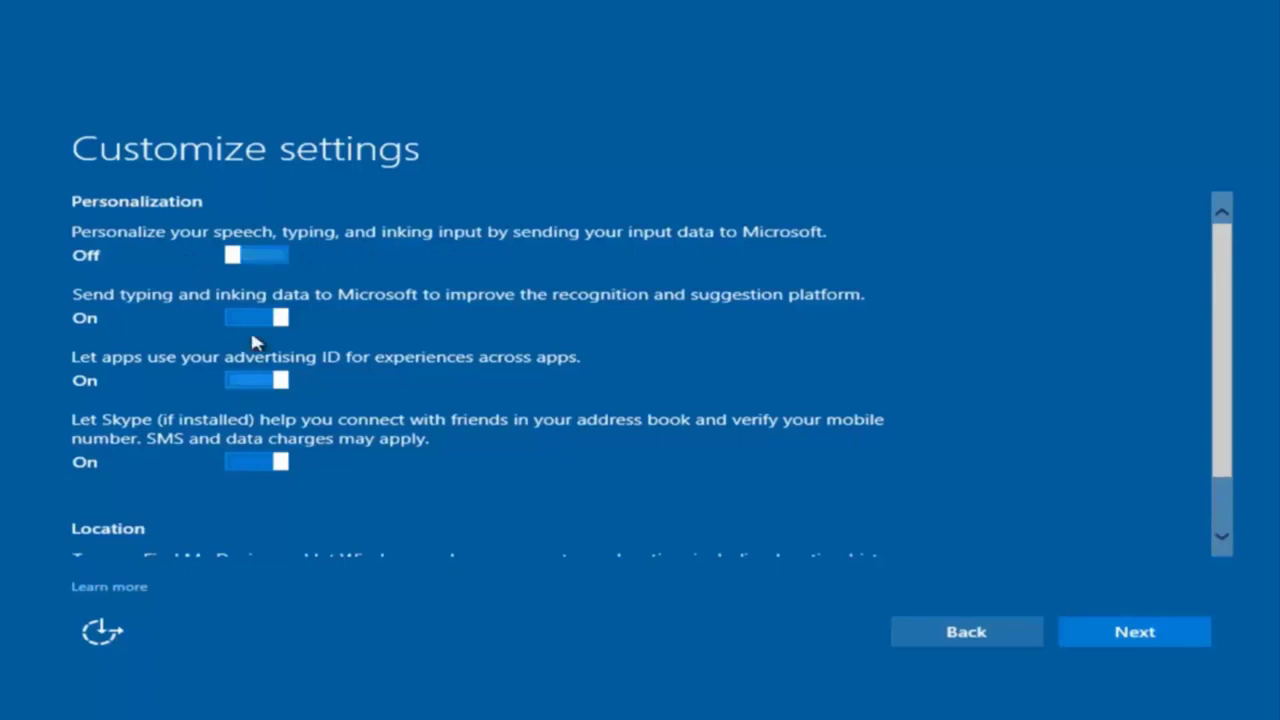
{"action": "scroll", "coordinate": [257, 397], "scroll_direction": "down", "scroll_amount": 1}
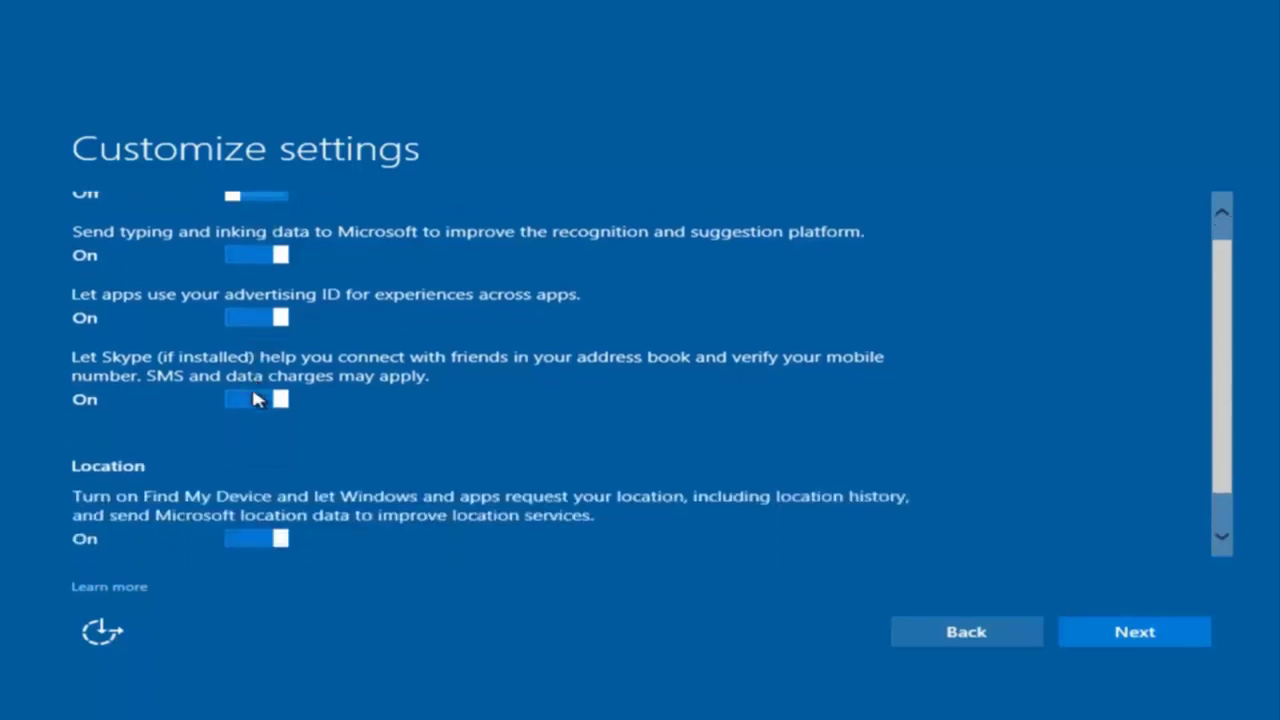
{"action": "scroll", "coordinate": [285, 400], "scroll_direction": "up", "scroll_amount": 1}
{"action": "scroll", "coordinate": [297, 417], "scroll_direction": "down", "scroll_amount": 1}
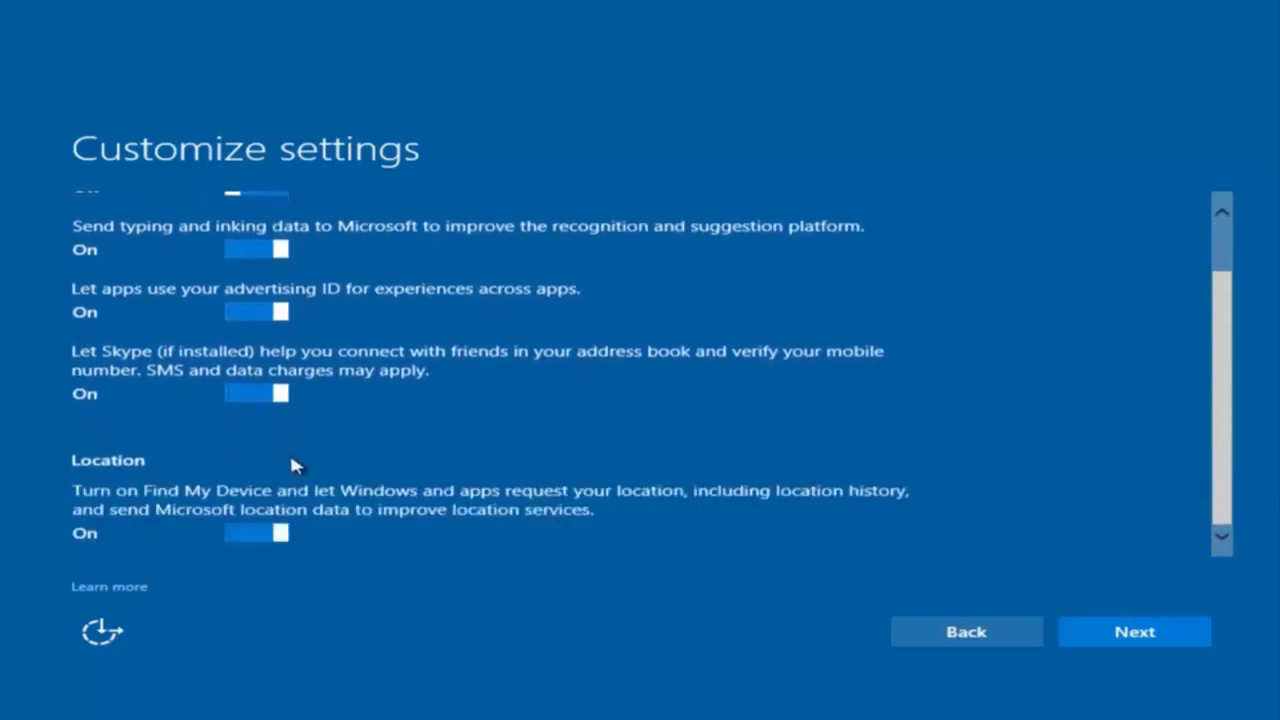
{"action": "scroll", "coordinate": [340, 400], "scroll_direction": "up", "scroll_amount": 1}
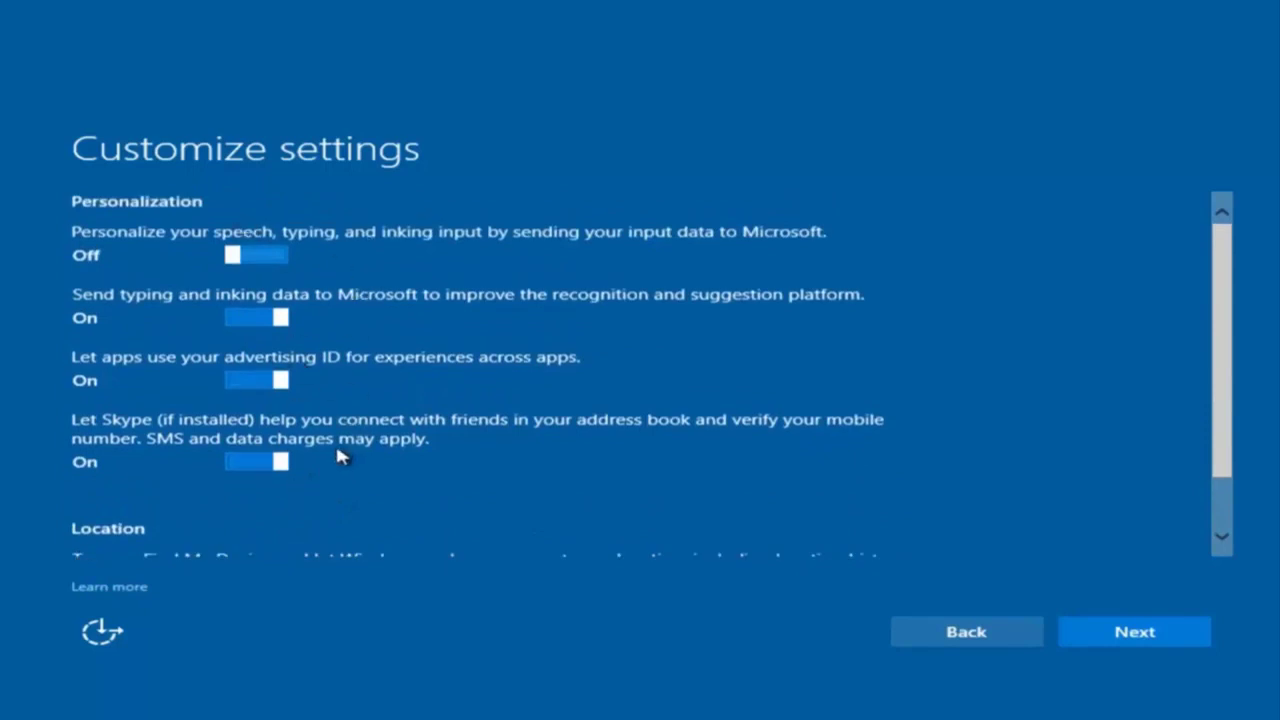
Accept defaults on the remaining privacy pages, including browser and update settings.
{"action": "left_click", "coordinate": [1111, 631]}
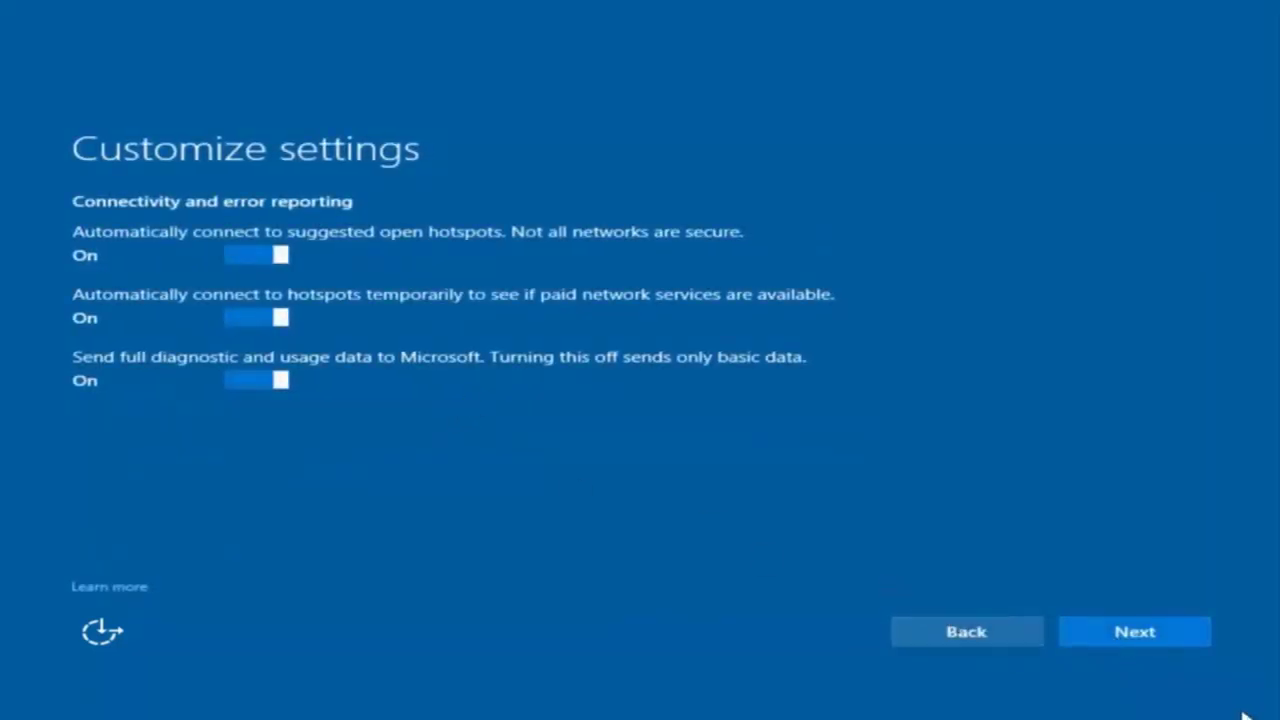
{"action": "left_click", "coordinate": [1135, 640]}
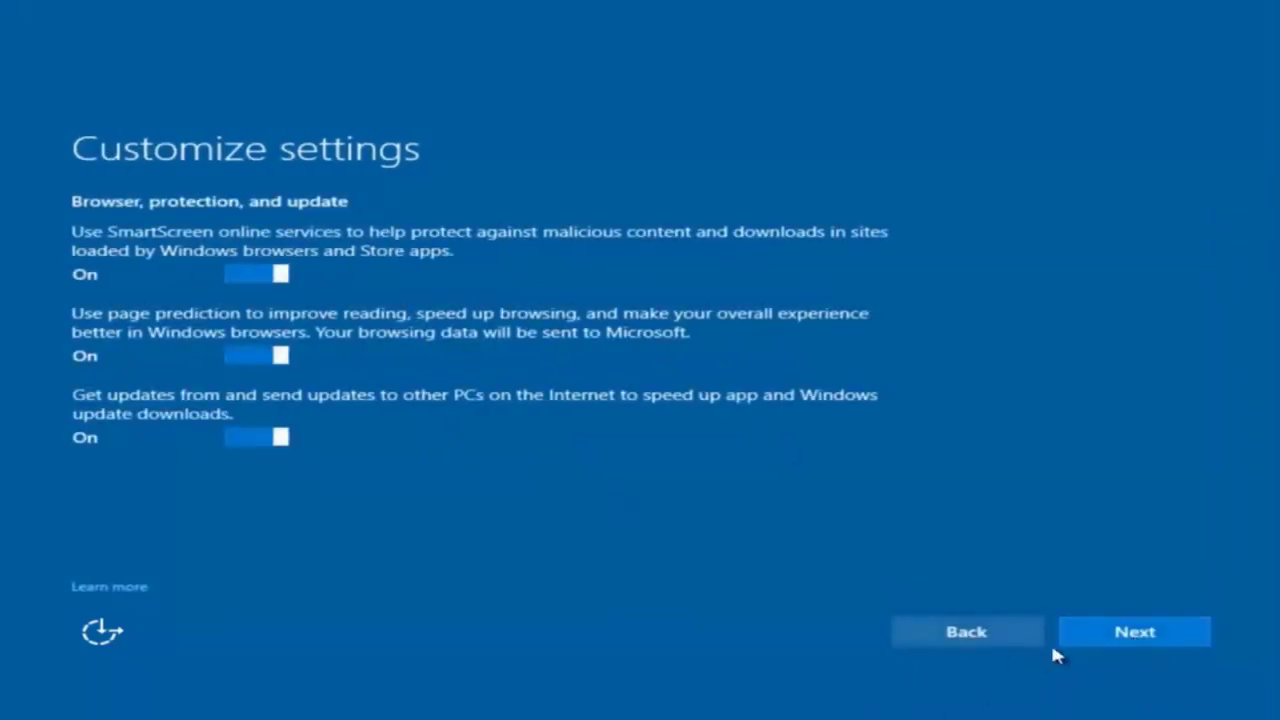
{"action": "left_click", "coordinate": [1126, 640]}
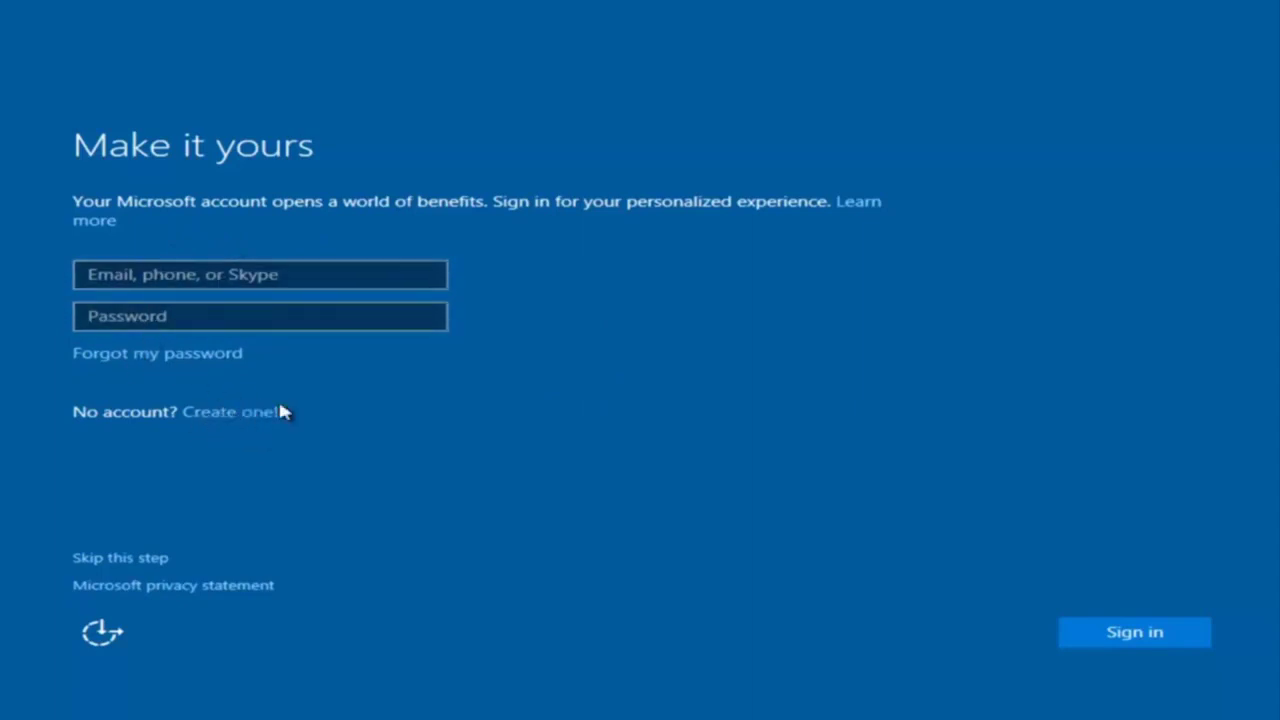
Skip Microsoft account sign-in on the Make it yours page.
{"action": "left_click", "coordinate": [125, 558]}
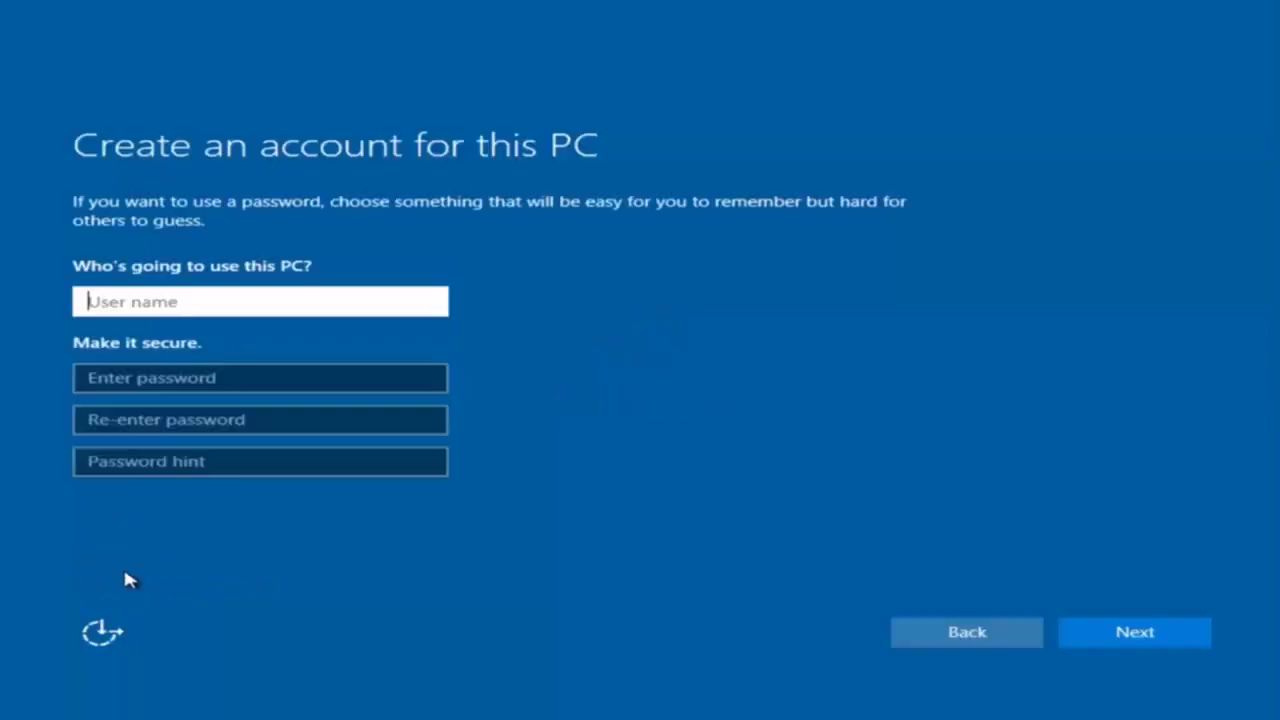
Enter 'example' as the local account user name.
{"action": "type", "text": "exampl"}
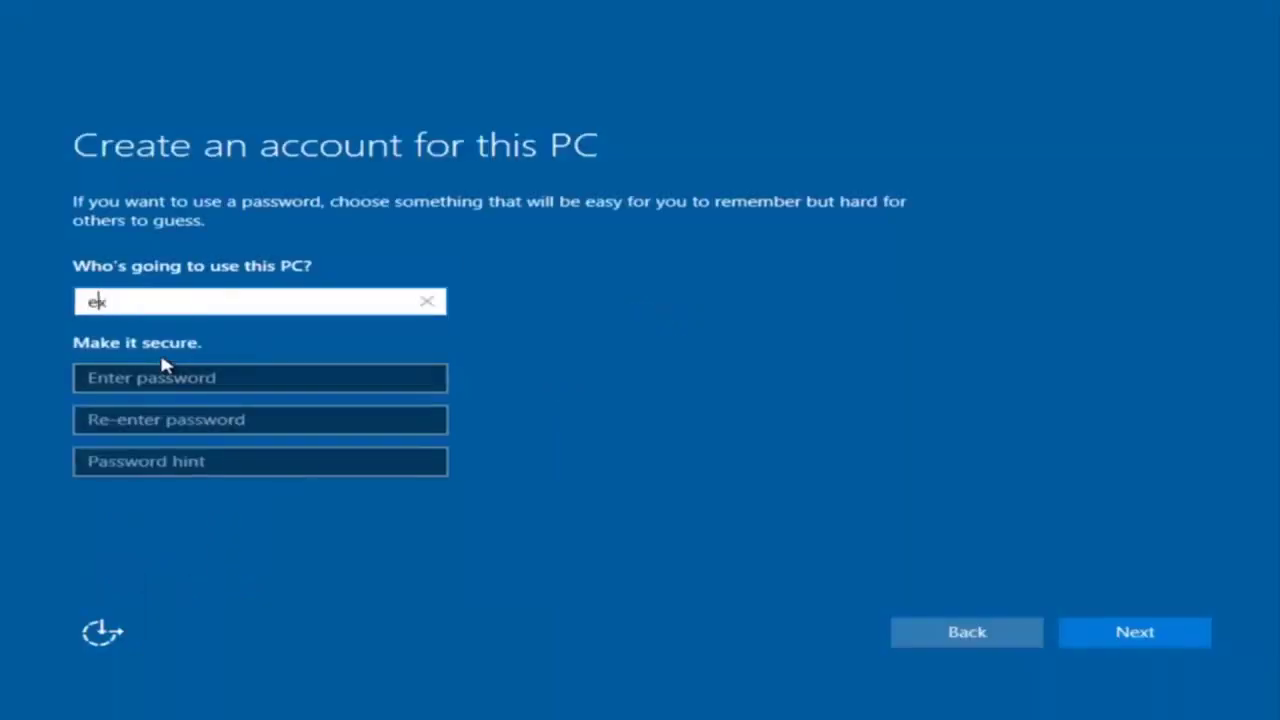
{"action": "key", "text": "BackSpace"}
{"action": "key", "text": "BackSpace"}
{"action": "type", "text": "pl"}
{"action": "key", "text": "BackSpace"}
{"action": "key", "text": "BackSpace"}
{"action": "type", "text": "ple"}
Set the account password and hint, create the account, and decline Cortana.
{"action": "left_click", "coordinate": [160, 380]}
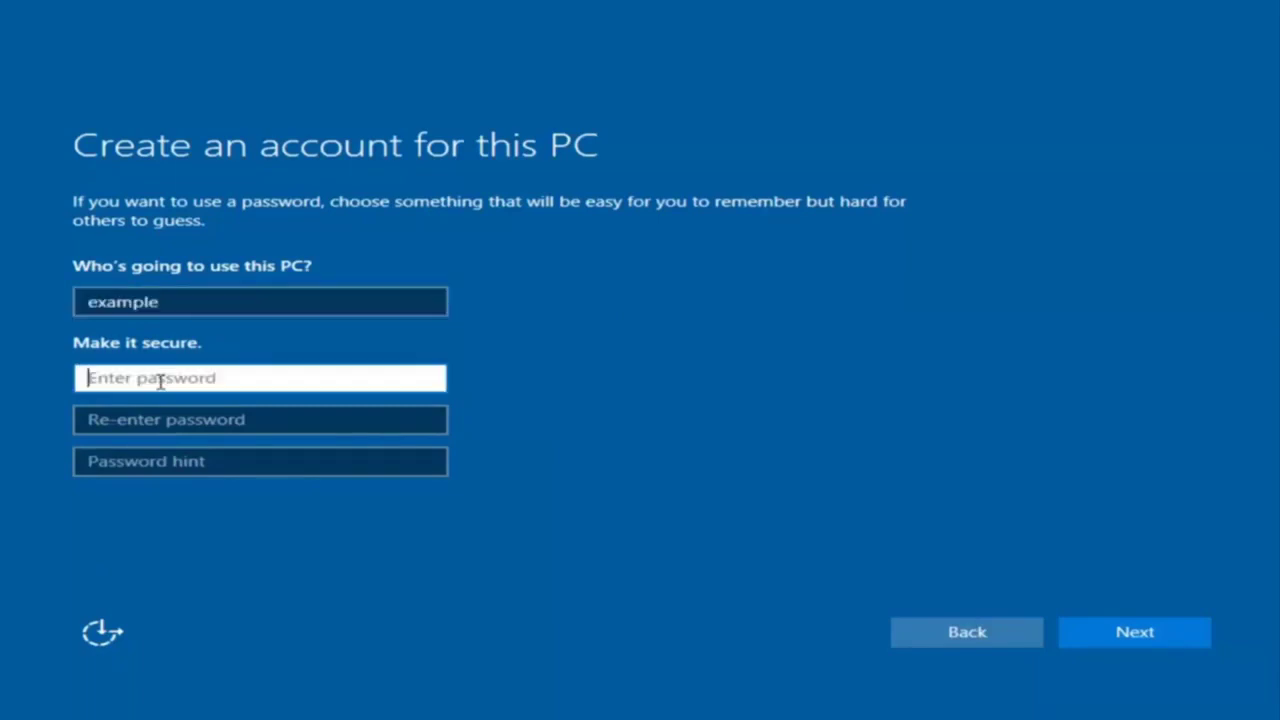
{"action": "type", "text": "aaaaaaaaa"}
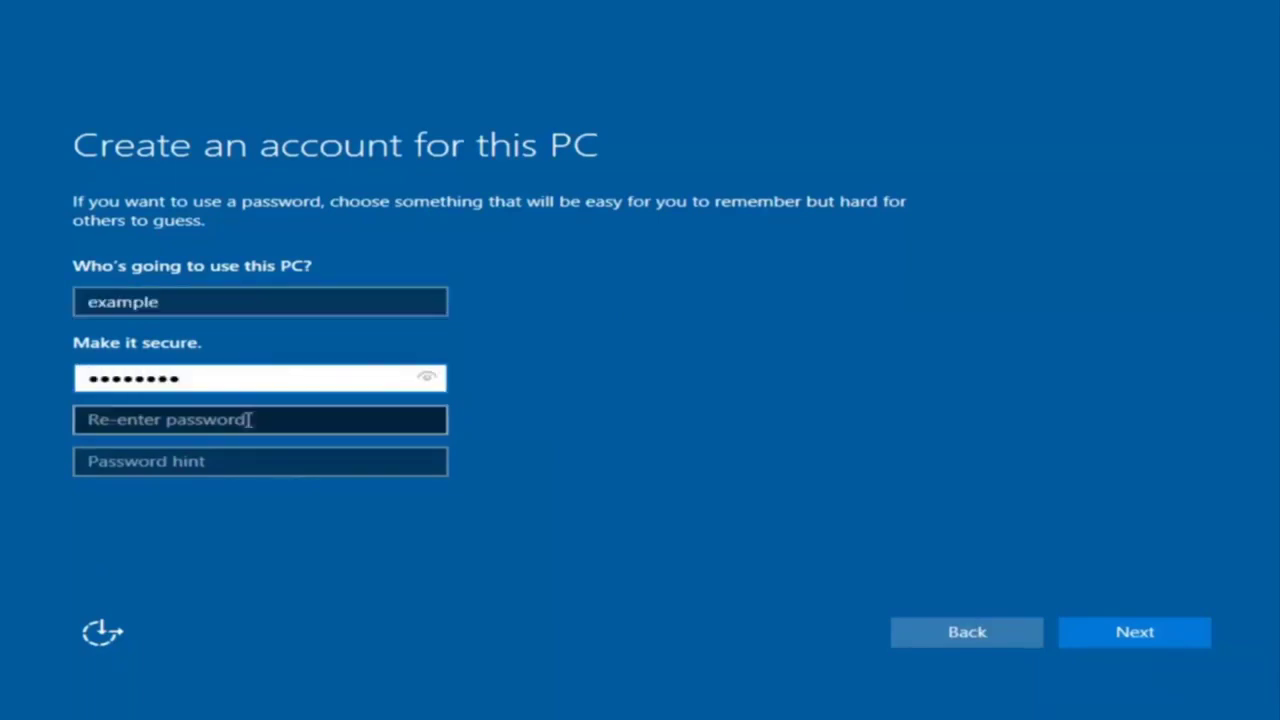
{"action": "left_click", "coordinate": [248, 420]}
{"action": "type", "text": "aa"}
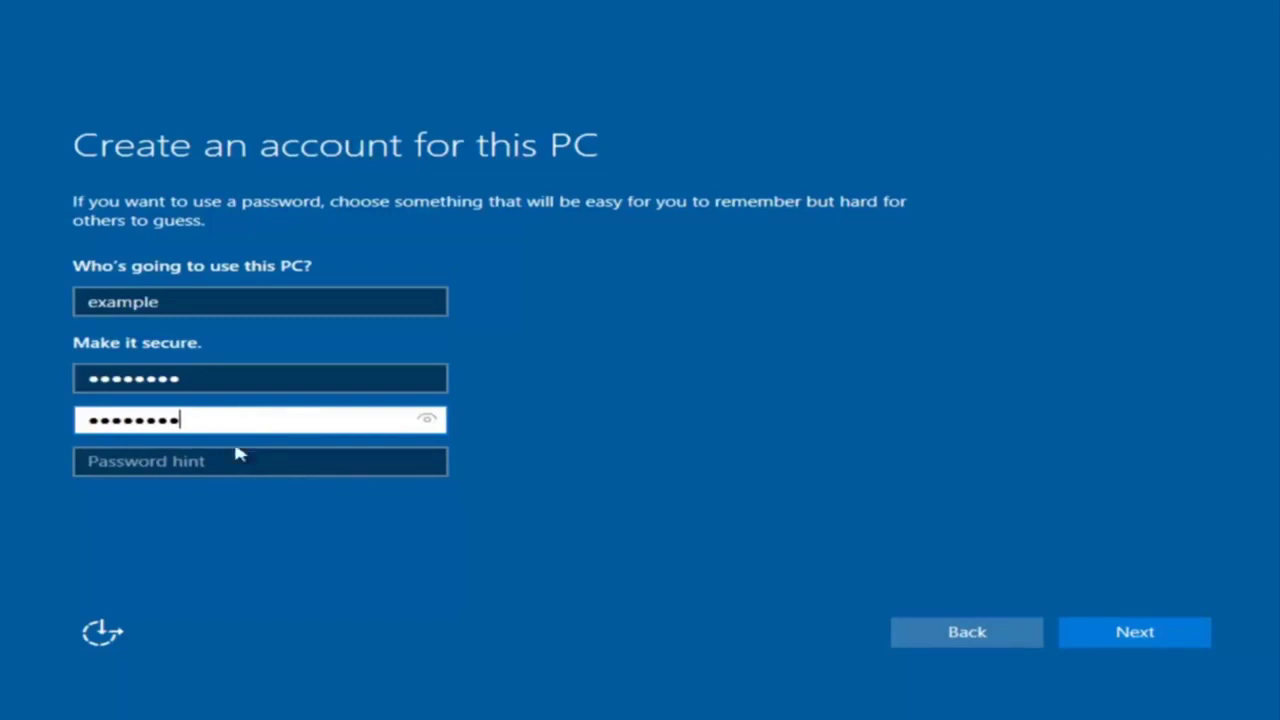
{"action": "left_click", "coordinate": [234, 461]}
{"action": "type", "text": "pass"}
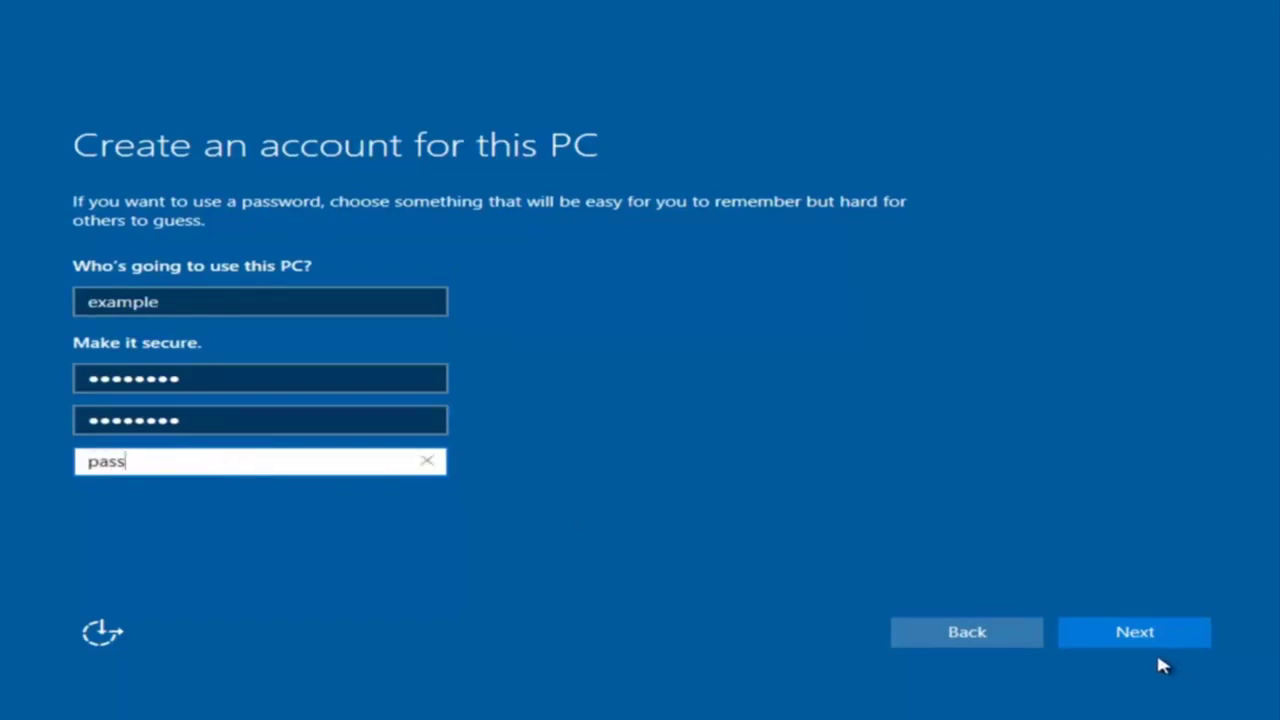
{"action": "left_click", "coordinate": [1159, 645]}
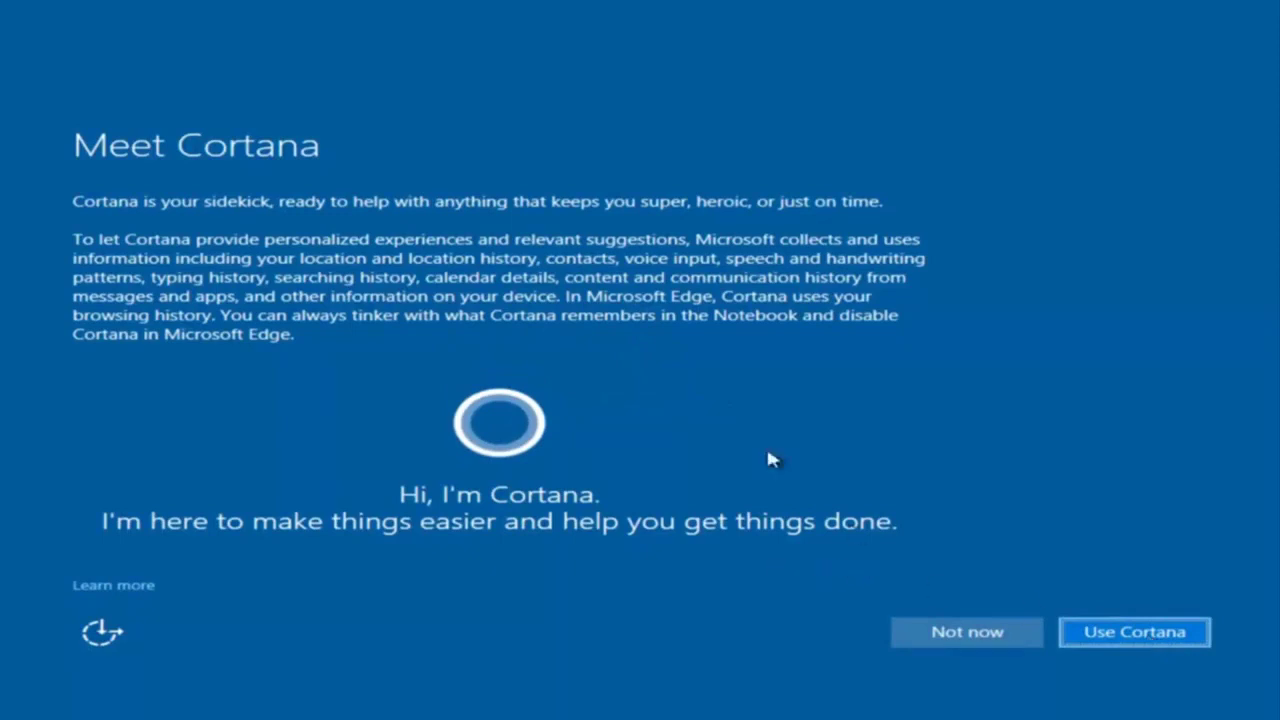
{"action": "left_click", "coordinate": [910, 630]}
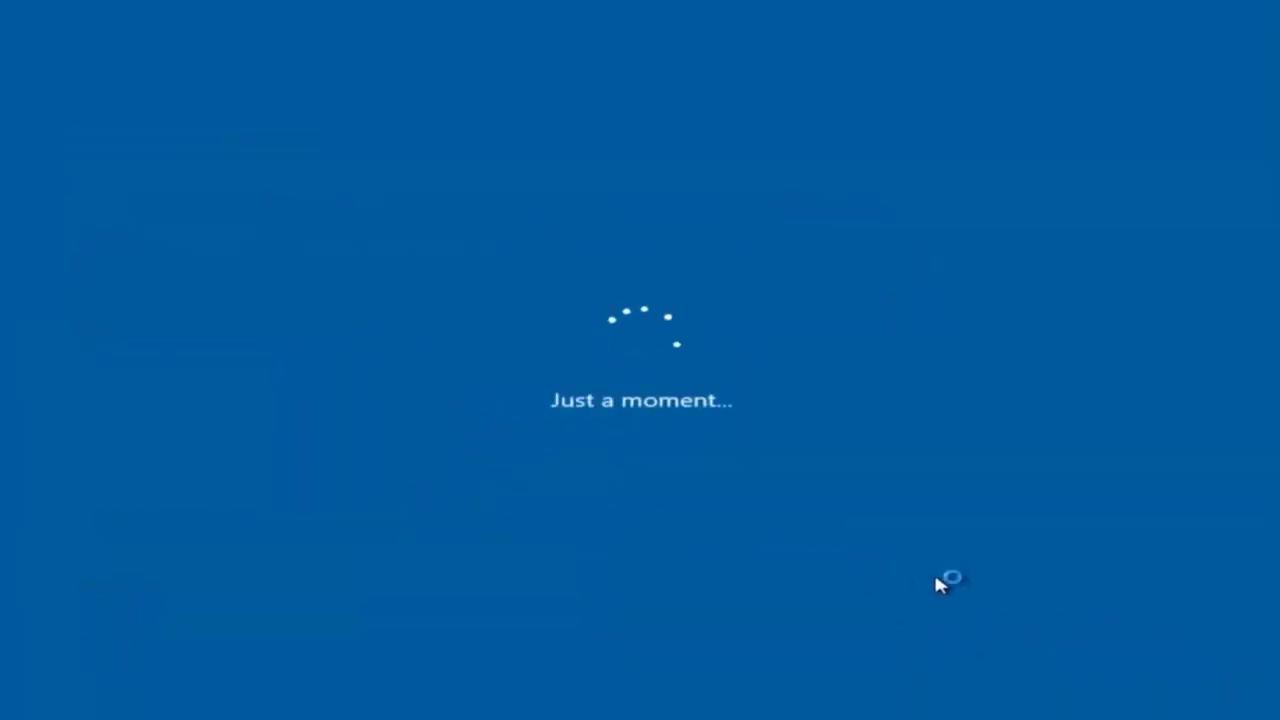